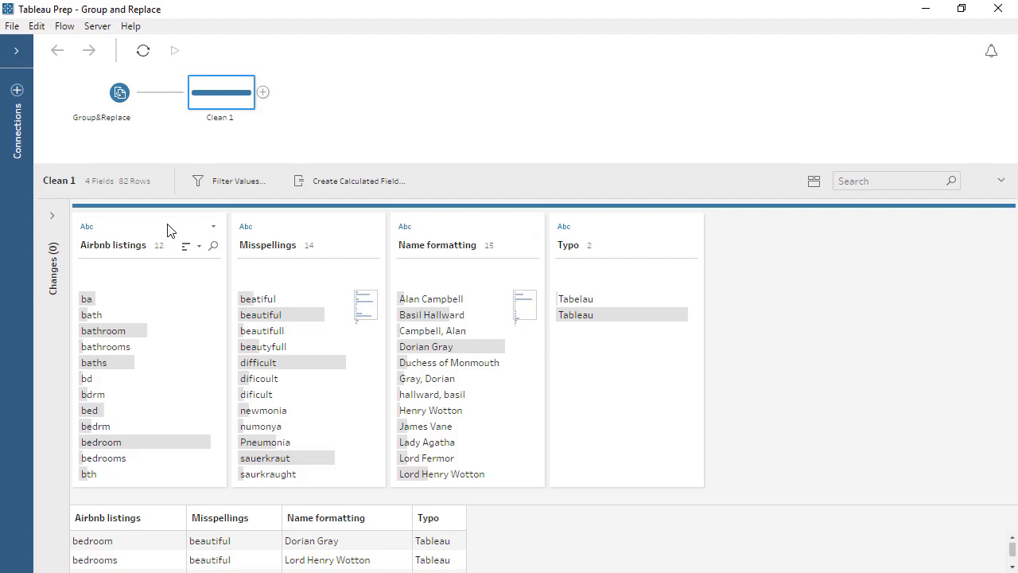
Manually group ba, bathroom, bathrooms, baths and bth under bath in the Airbnb listings field
click(167, 229)
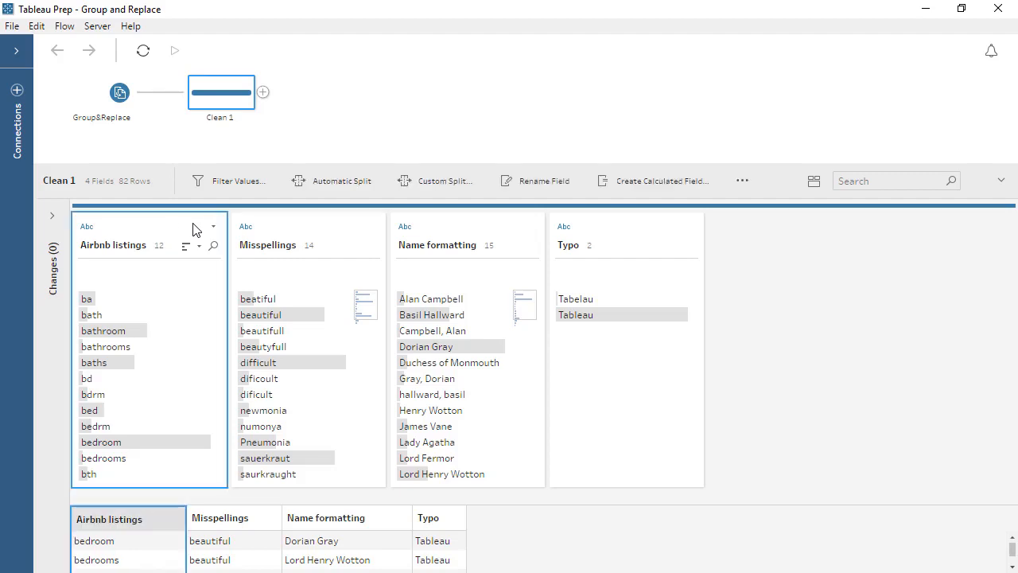
click(212, 229)
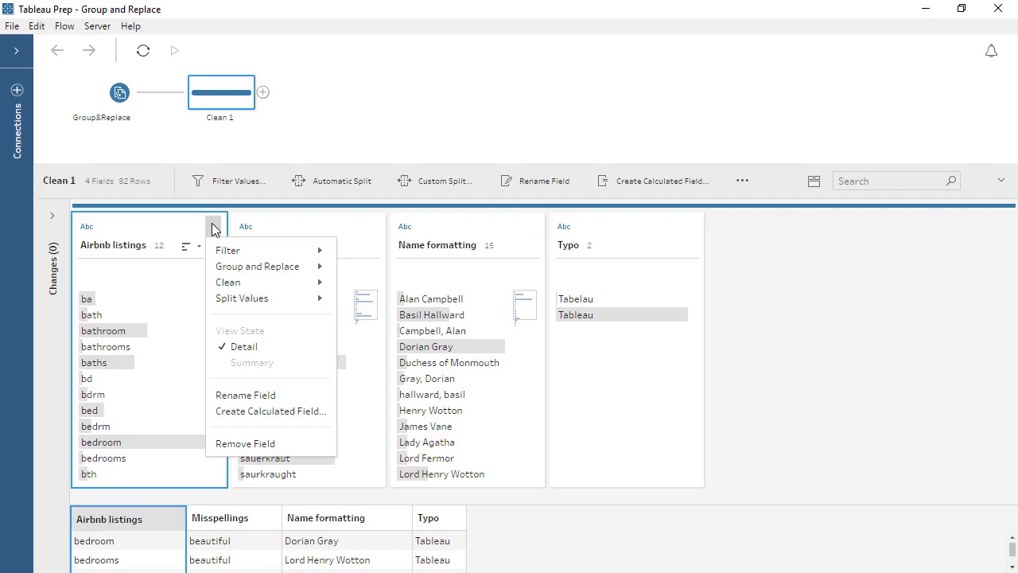
mouse_move(256, 271)
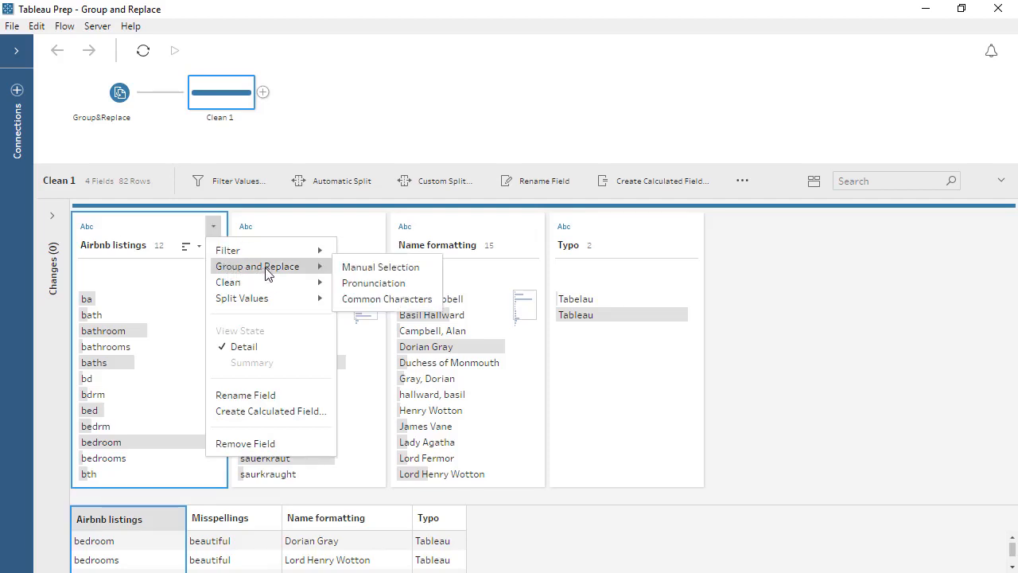
click(355, 268)
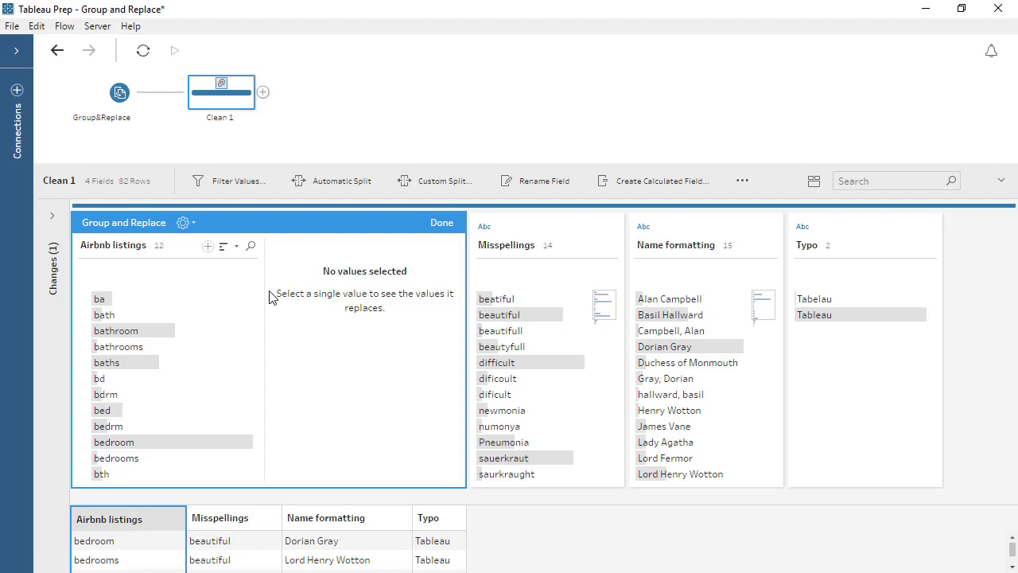
click(168, 317)
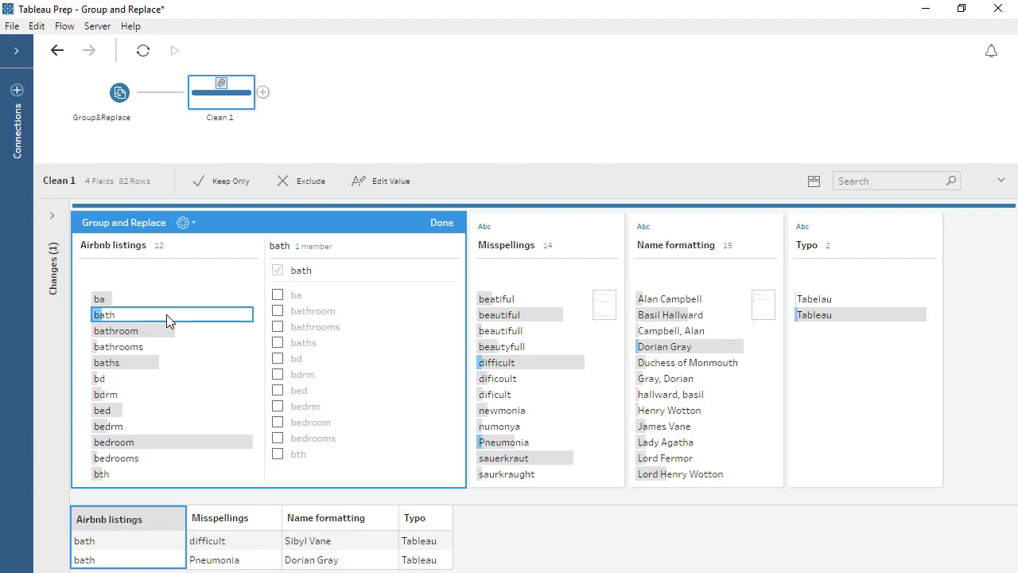
click(277, 294)
click(277, 310)
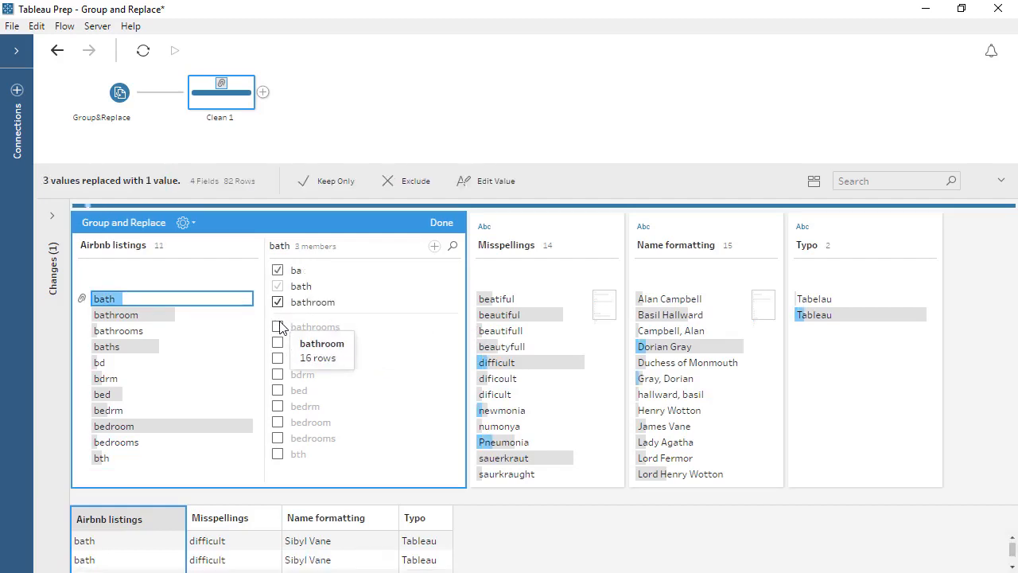
click(278, 326)
click(278, 343)
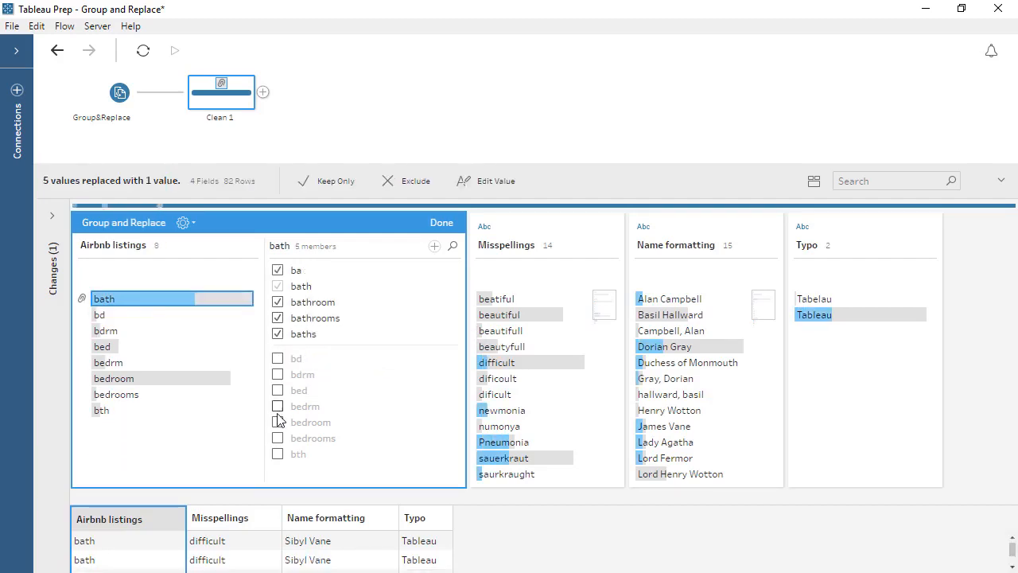
click(278, 454)
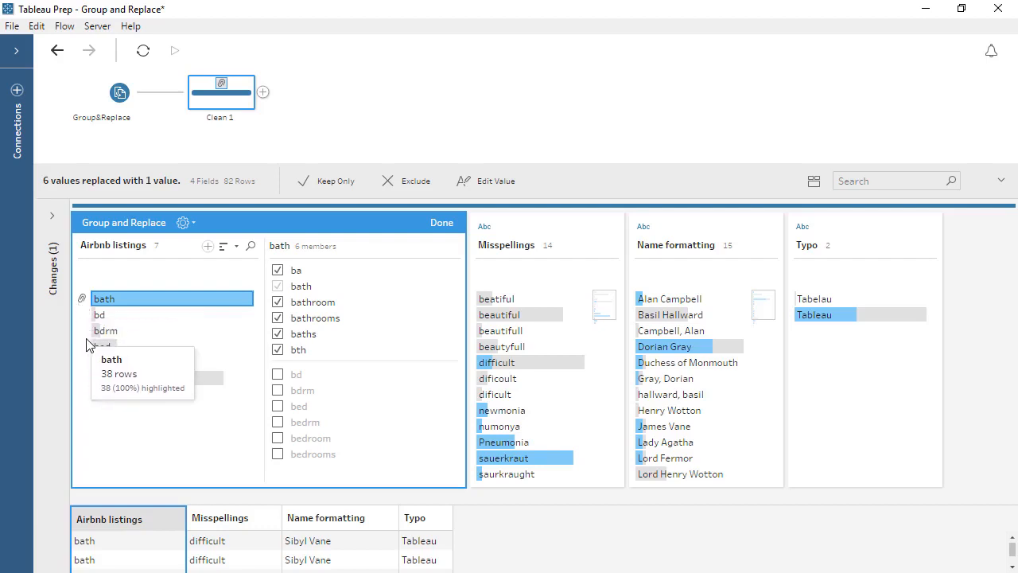
Group bd, bdrm, bedrm, bedroom and bedrooms under bed in the Airbnb listings field
click(114, 346)
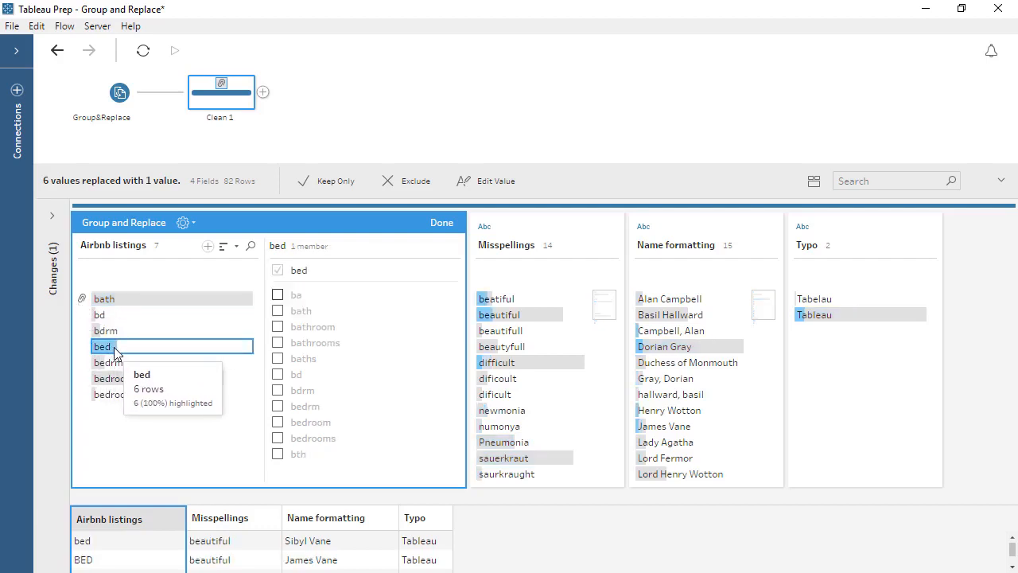
click(277, 373)
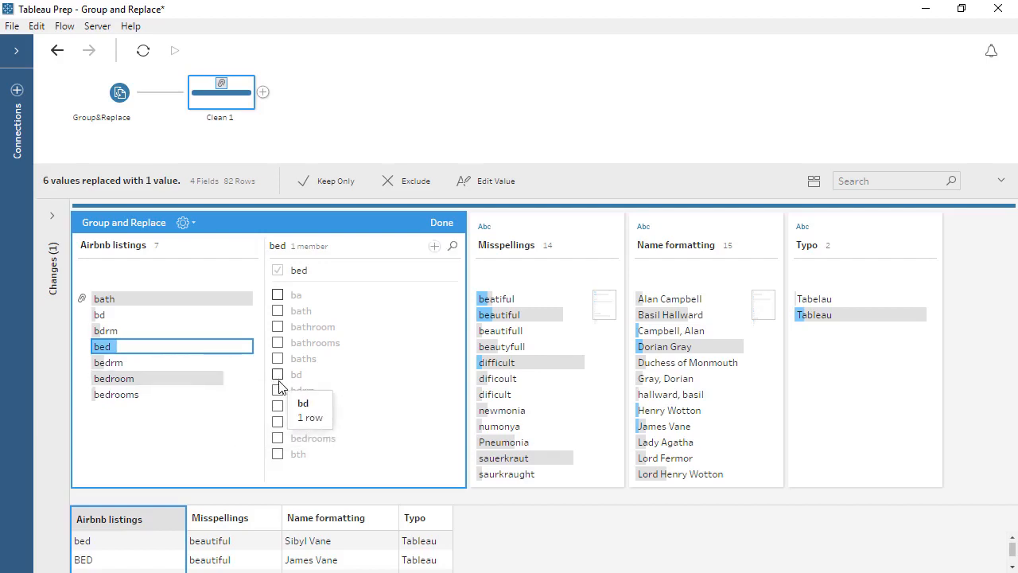
click(277, 390)
click(278, 407)
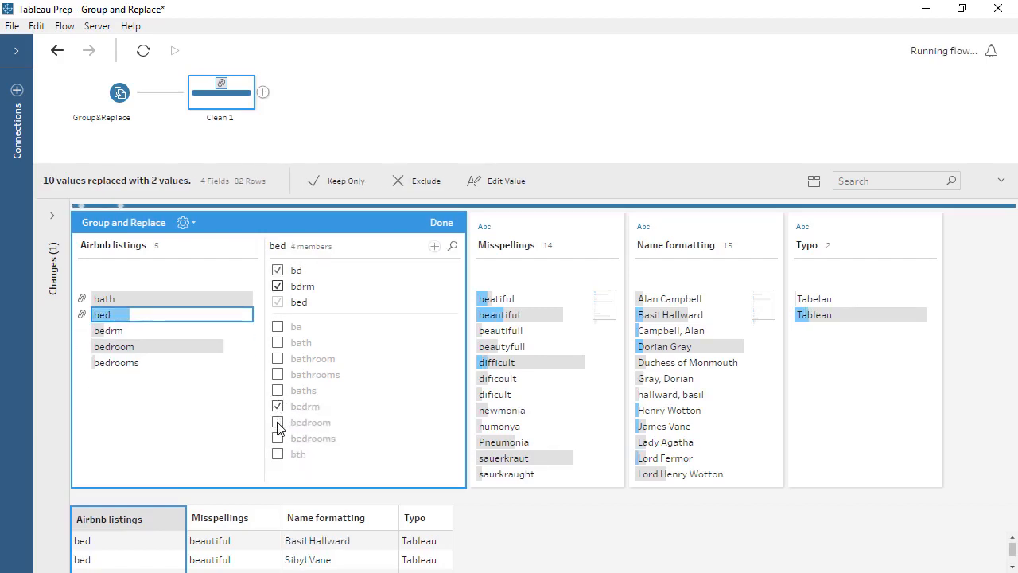
click(278, 422)
click(277, 438)
Try placing bth in the bed group and return it to the bath group
click(278, 454)
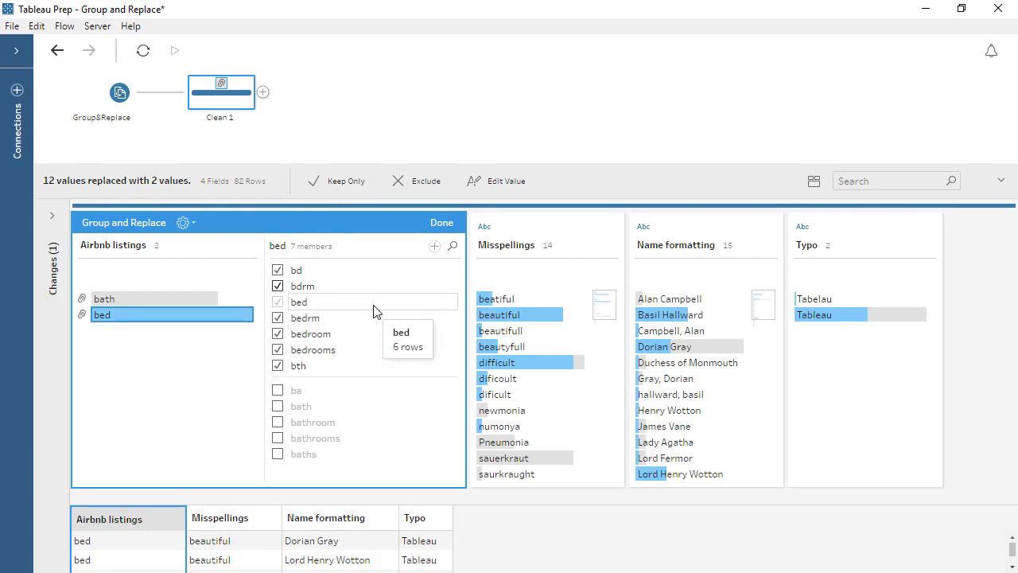
click(277, 366)
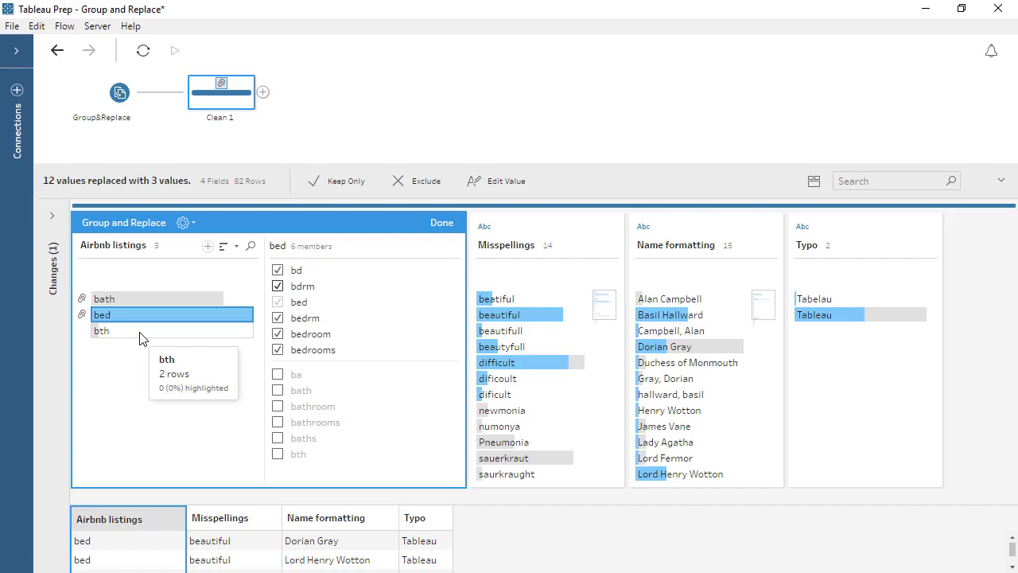
click(147, 300)
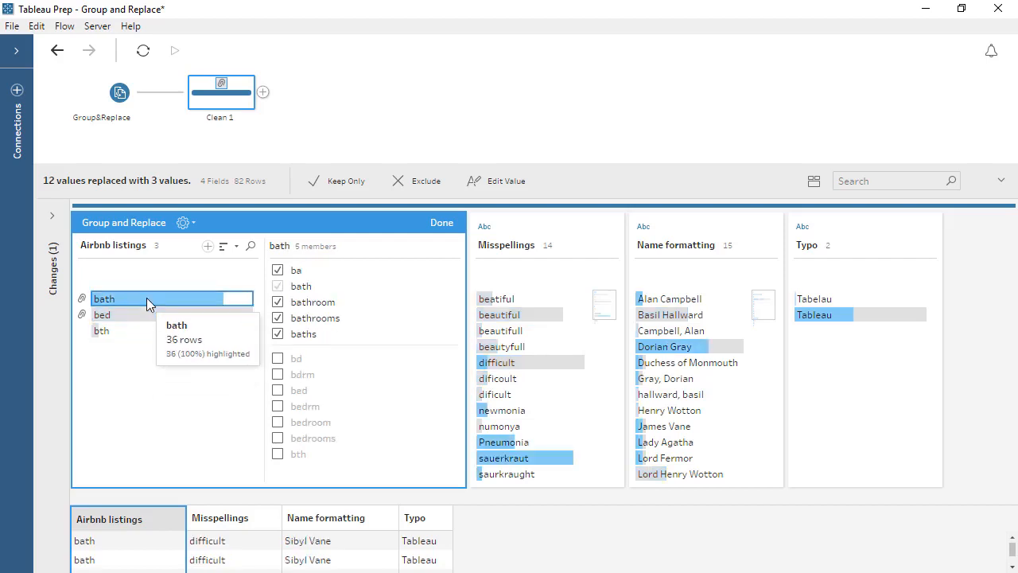
click(278, 454)
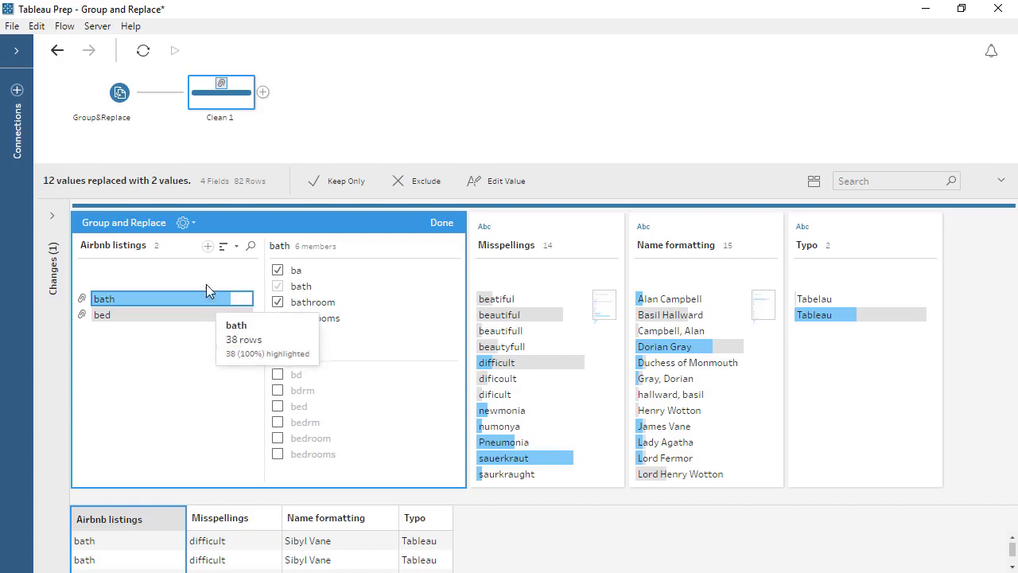
Add the new value BEDS to Airbnb listings, include it in the bed group, and finish the grouping
click(207, 247)
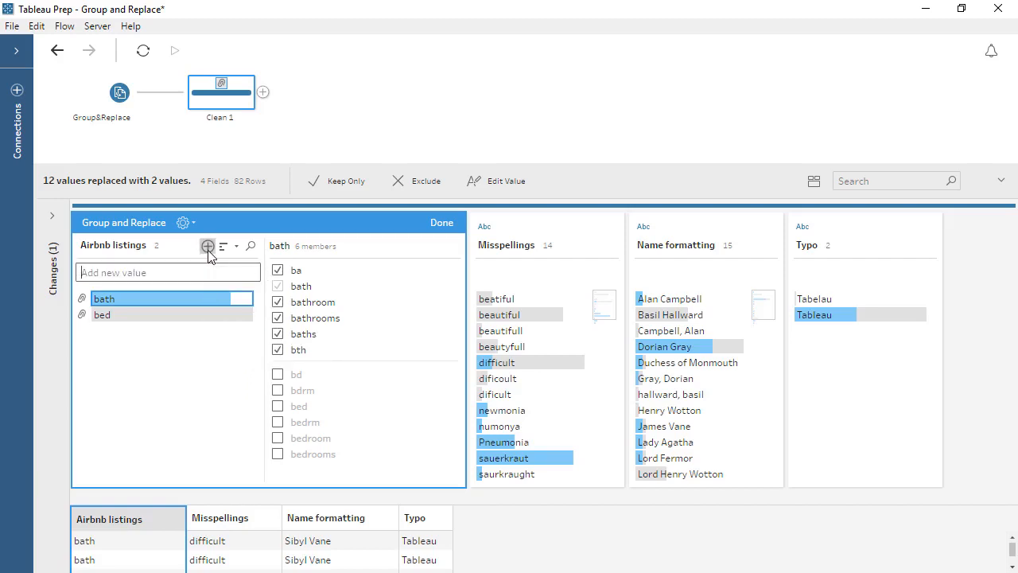
text(BEDS)
key(Return)
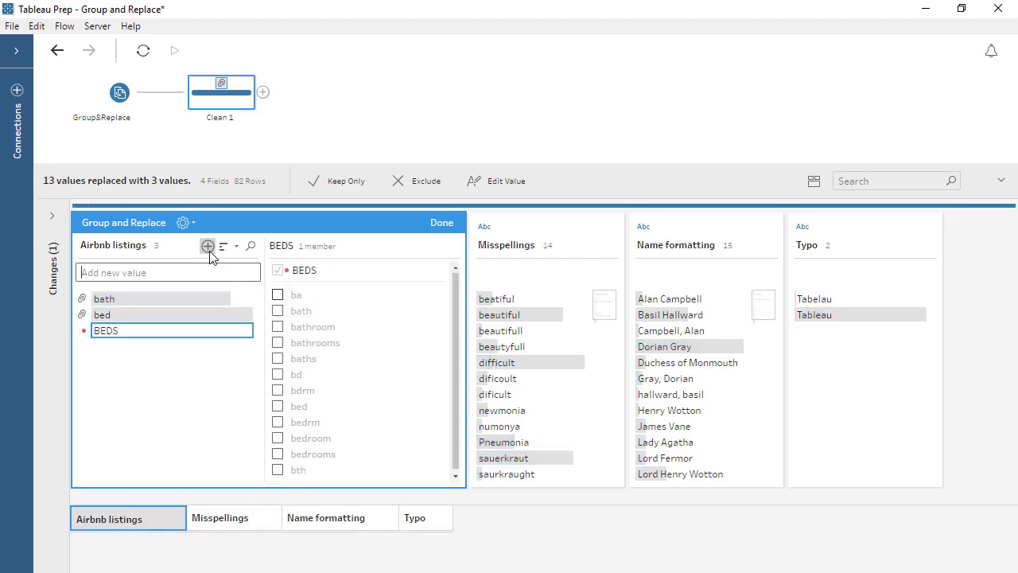
click(127, 318)
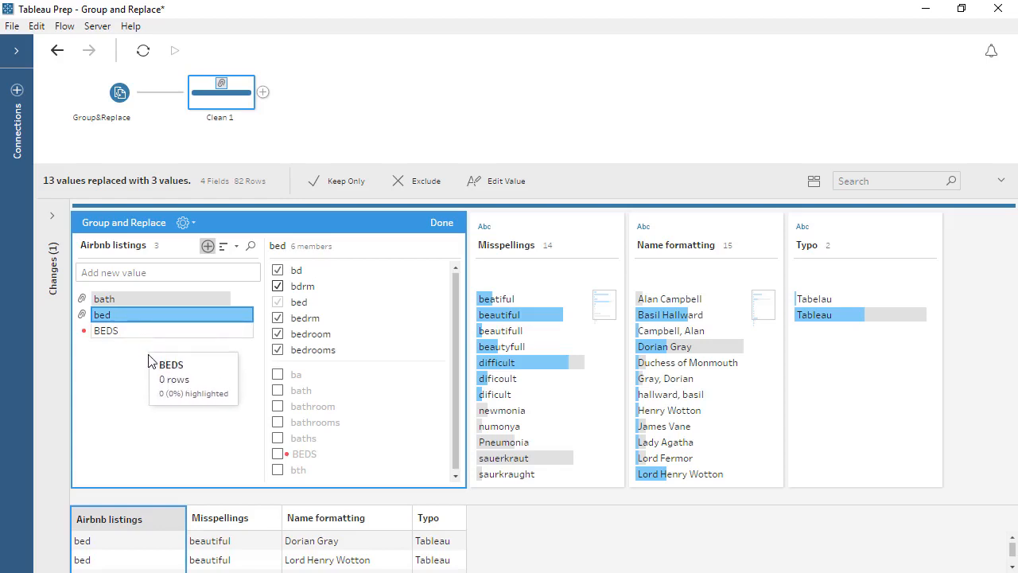
click(277, 455)
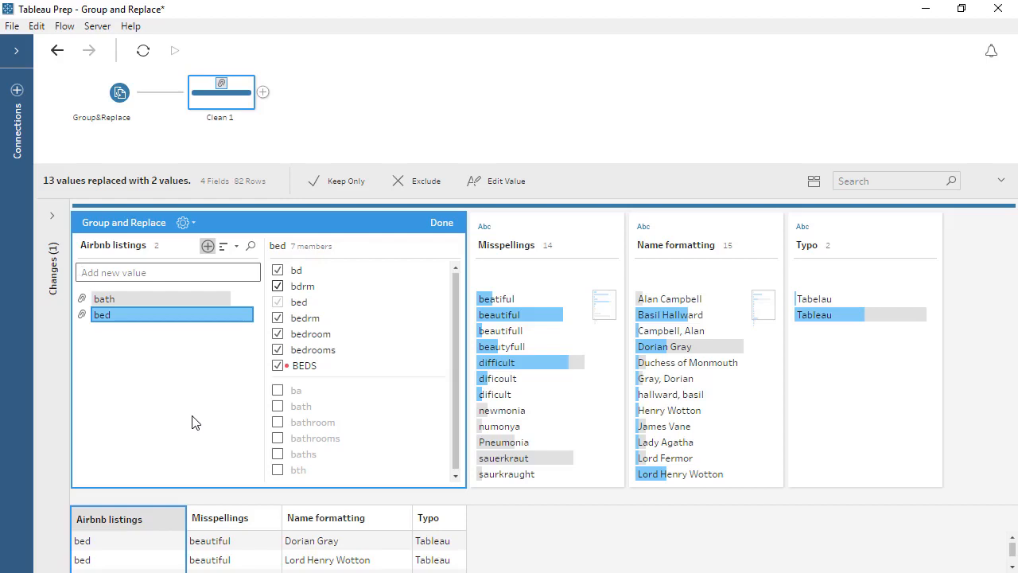
click(442, 223)
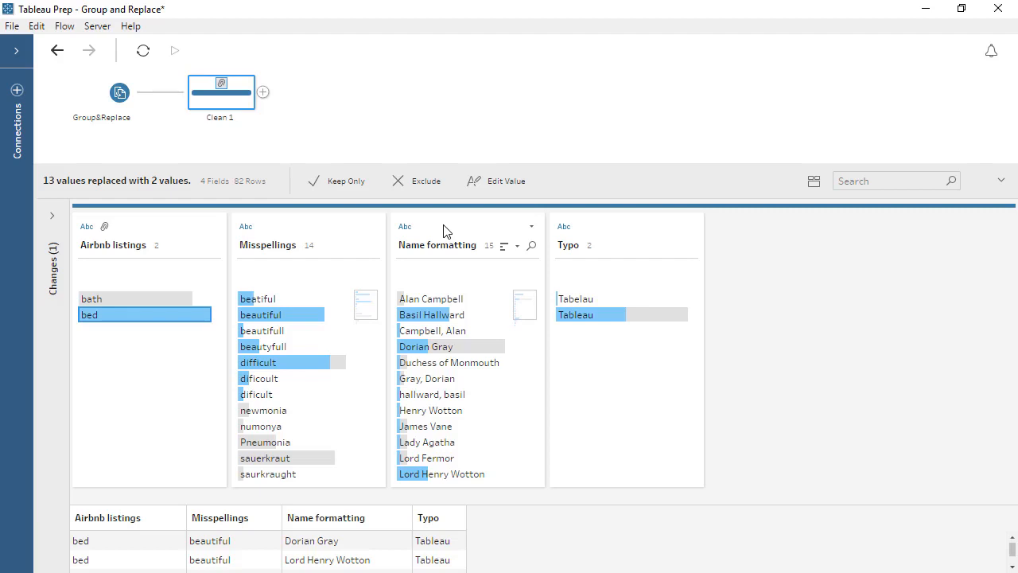
Group and replace the Misspellings values by Pronunciation and show the members of the beautiful group
click(300, 233)
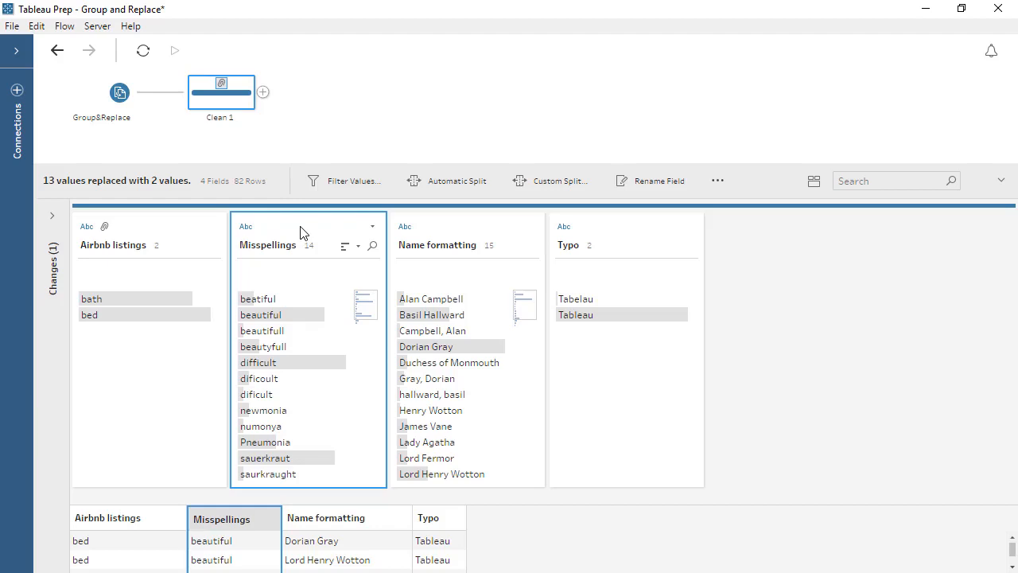
click(372, 226)
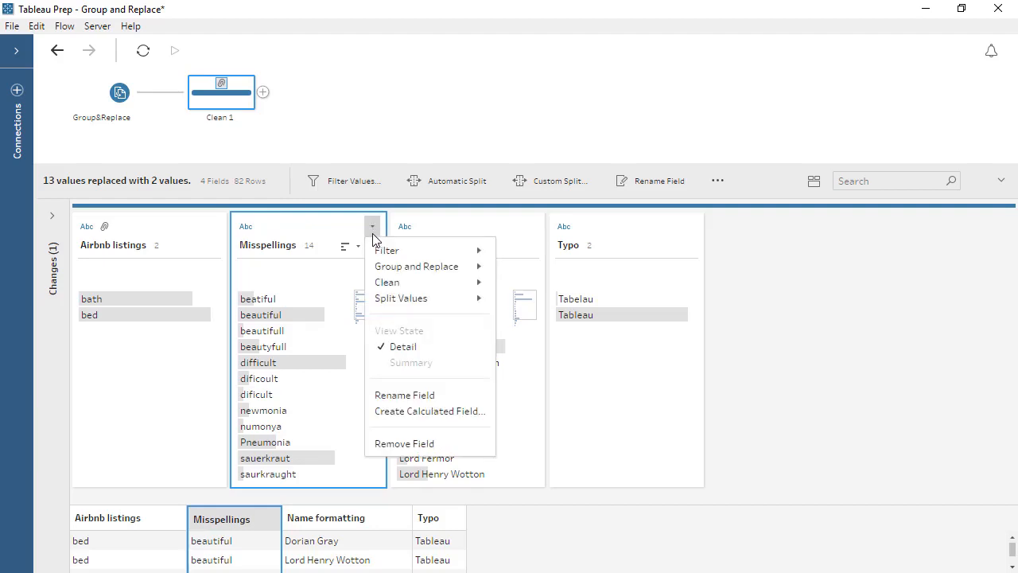
mouse_move(380, 269)
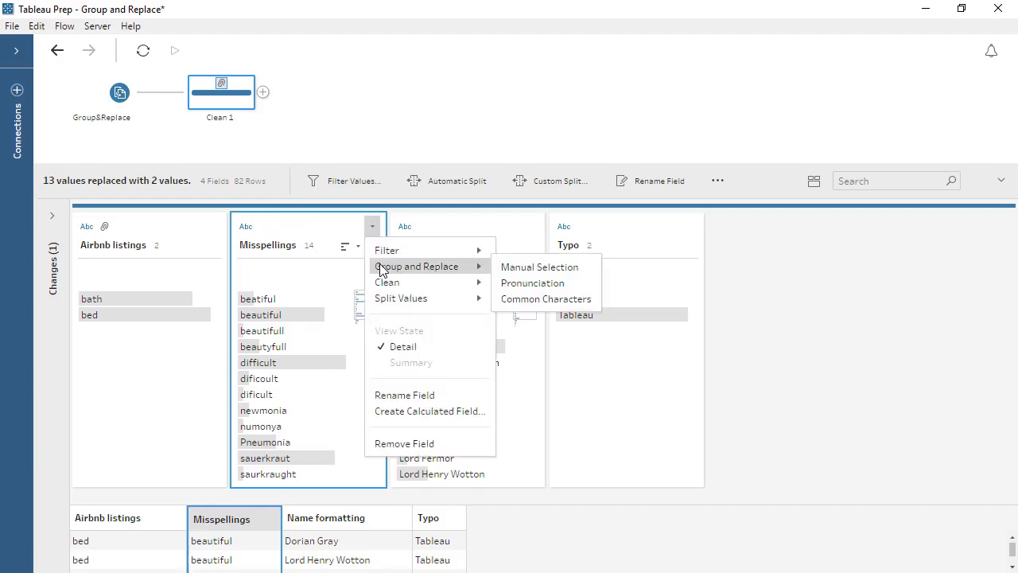
click(513, 284)
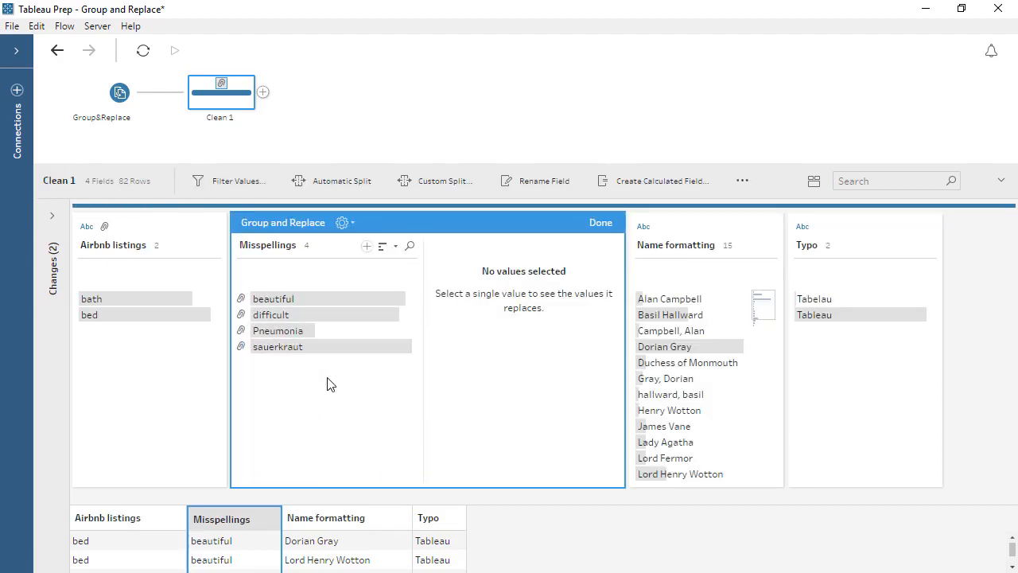
click(309, 299)
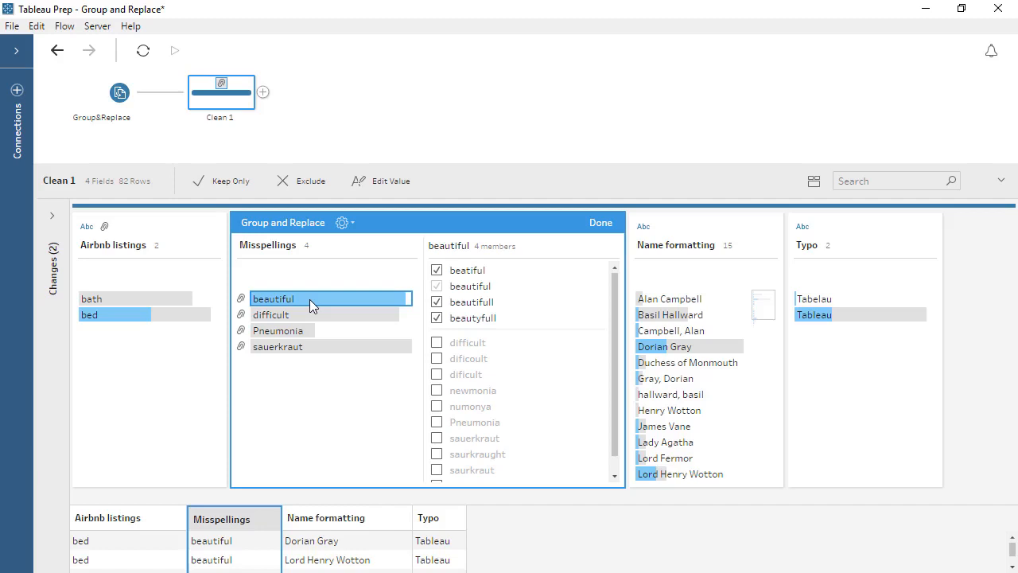
Rename the Pneumonia group to lowercase pneumonia and finish the Misspellings grouping after viewing the sauerkraut members
right_click(274, 329)
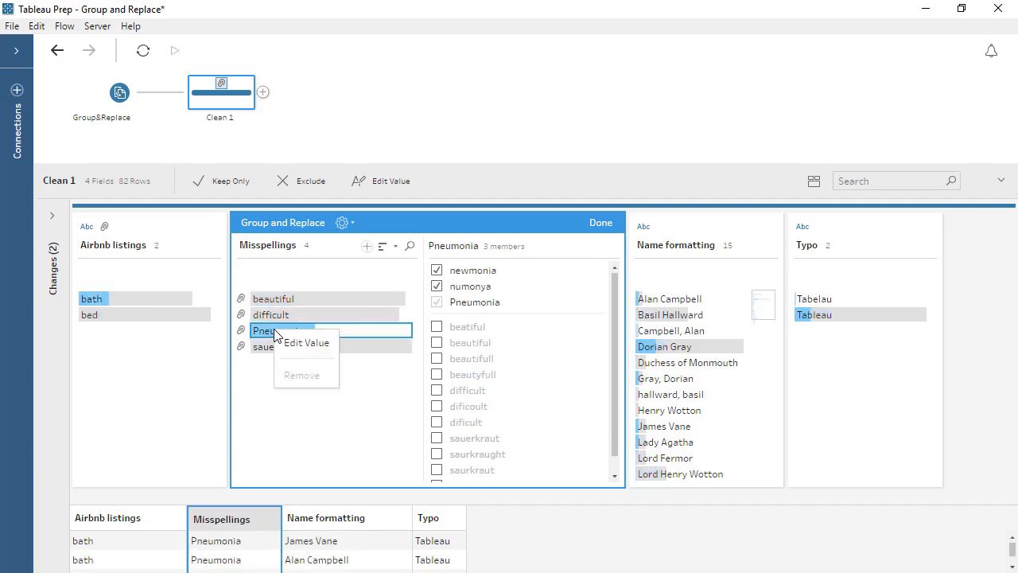
click(306, 343)
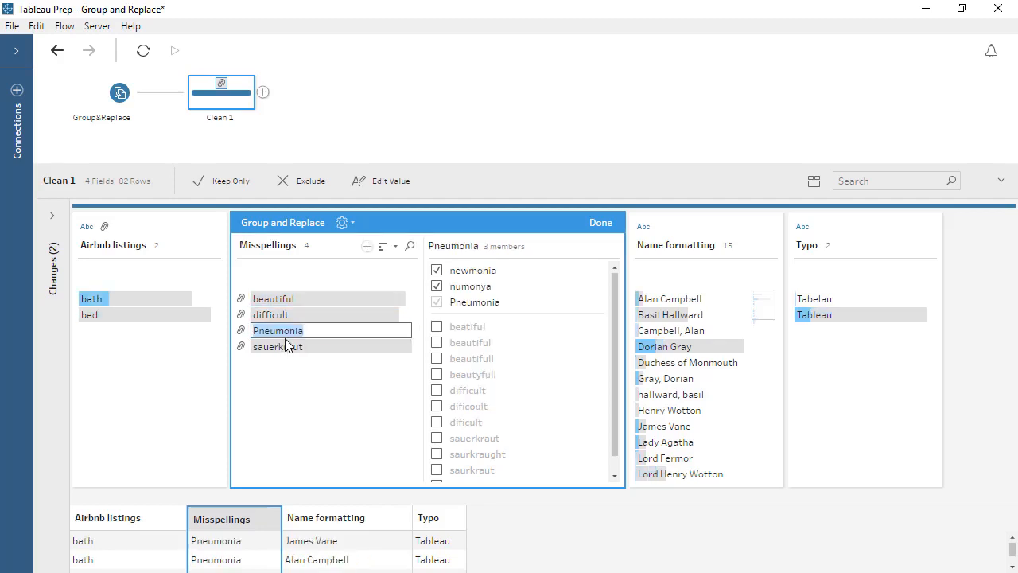
click(259, 333)
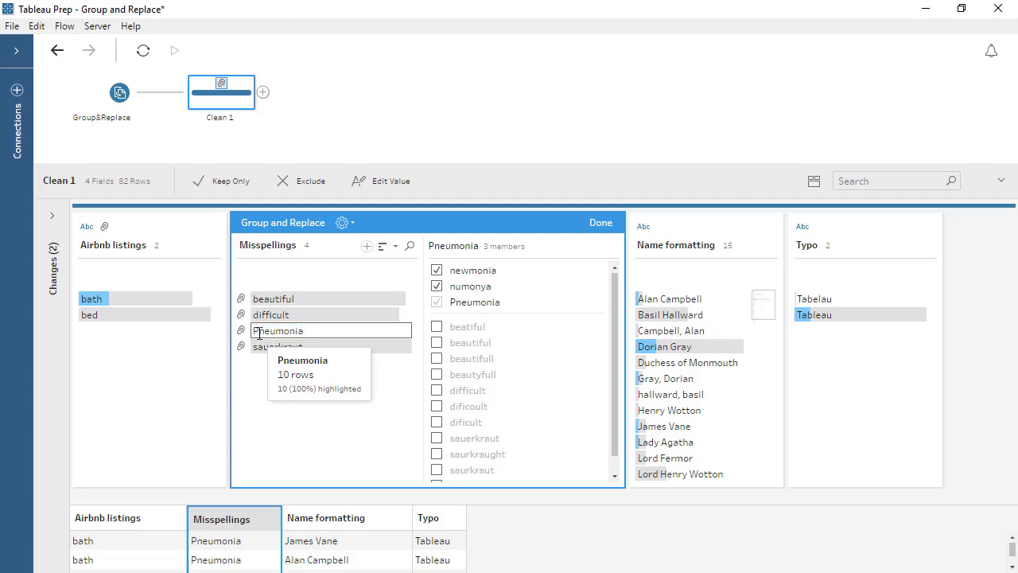
key(BackSpace)
text(p)
key(Return)
click(266, 376)
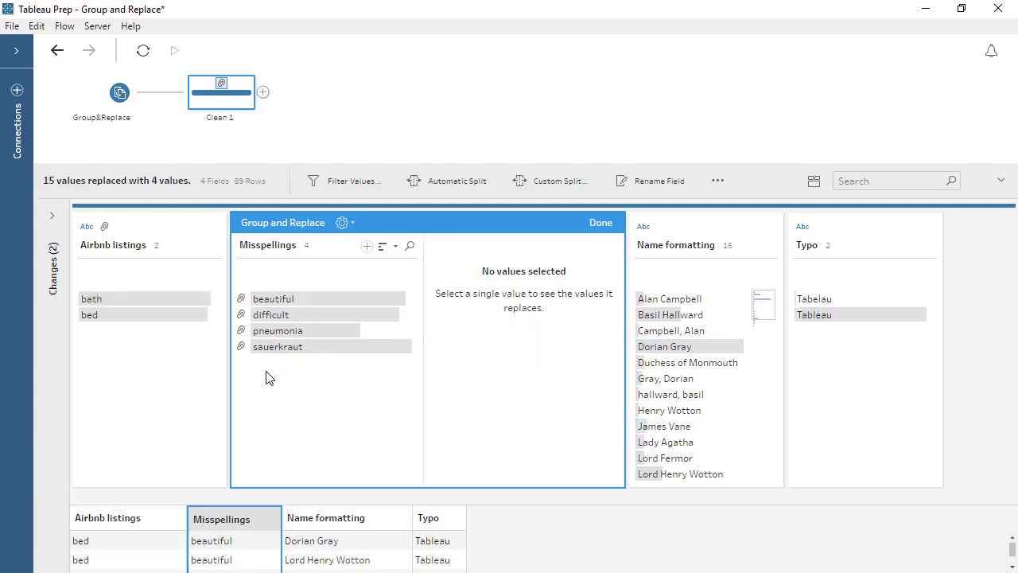
click(268, 348)
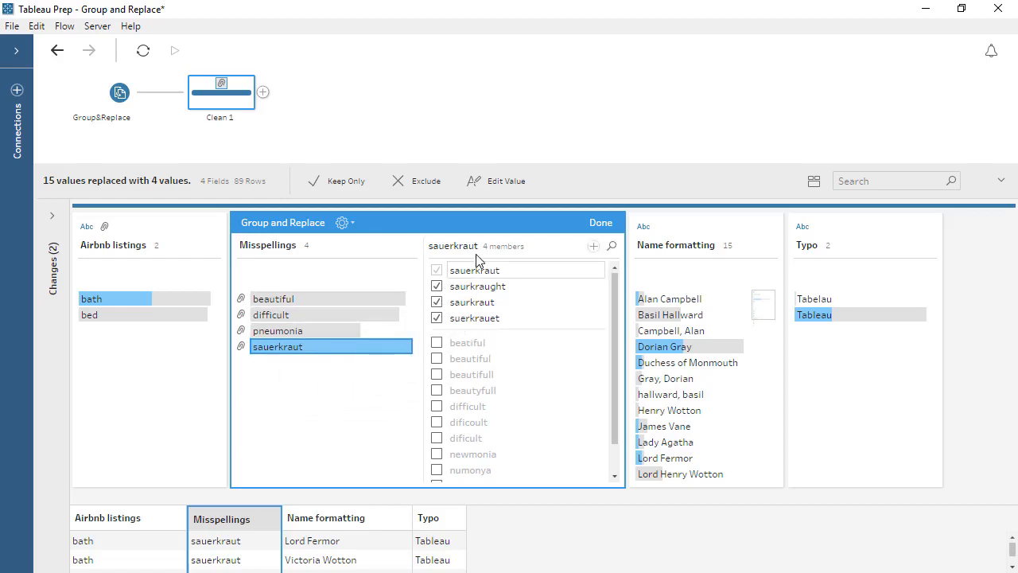
click(598, 222)
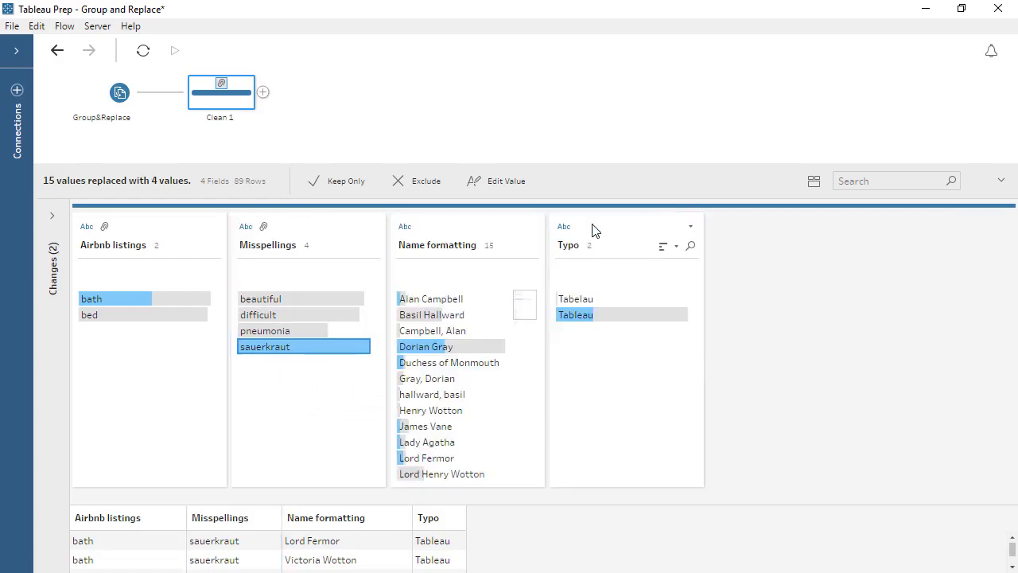
Group and replace the Name formatting values by Common Characters and show the members of the largest group
click(480, 235)
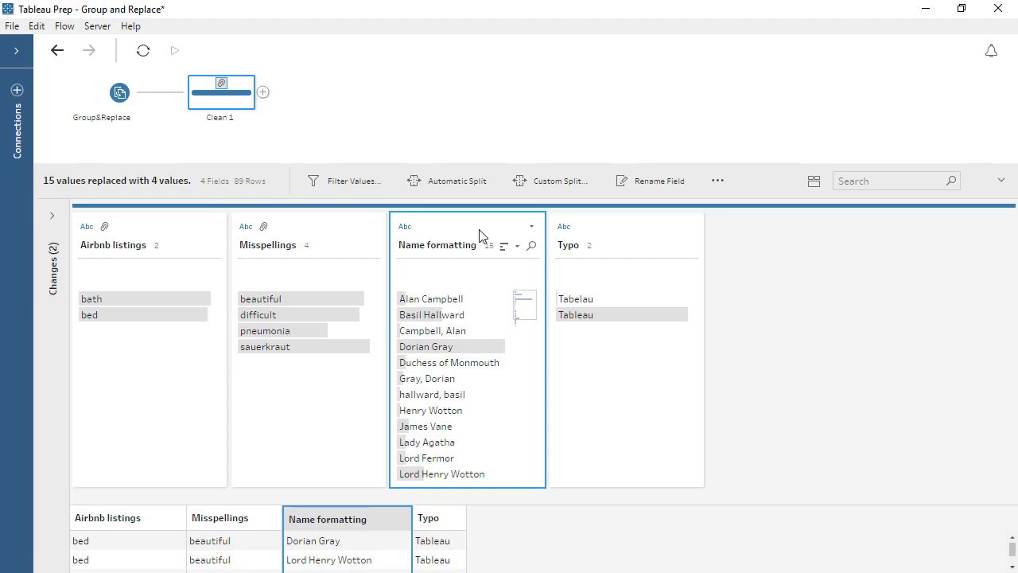
click(531, 227)
mouse_move(548, 265)
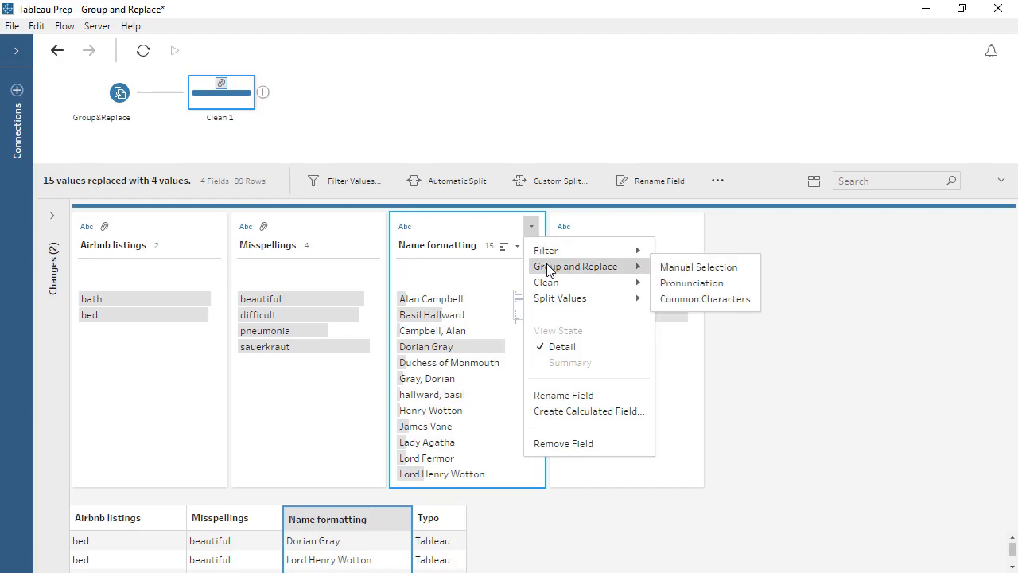
click(713, 307)
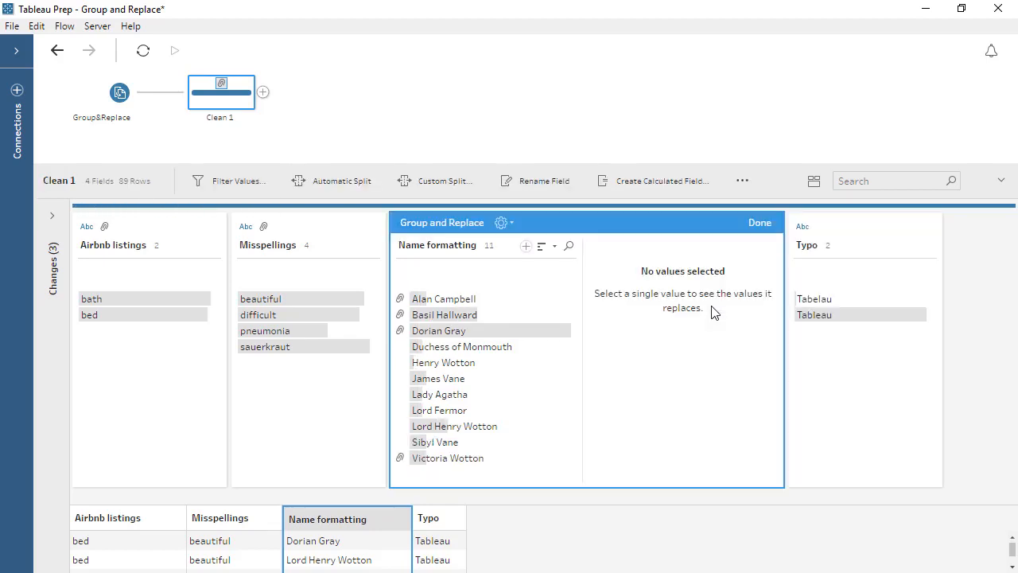
click(531, 334)
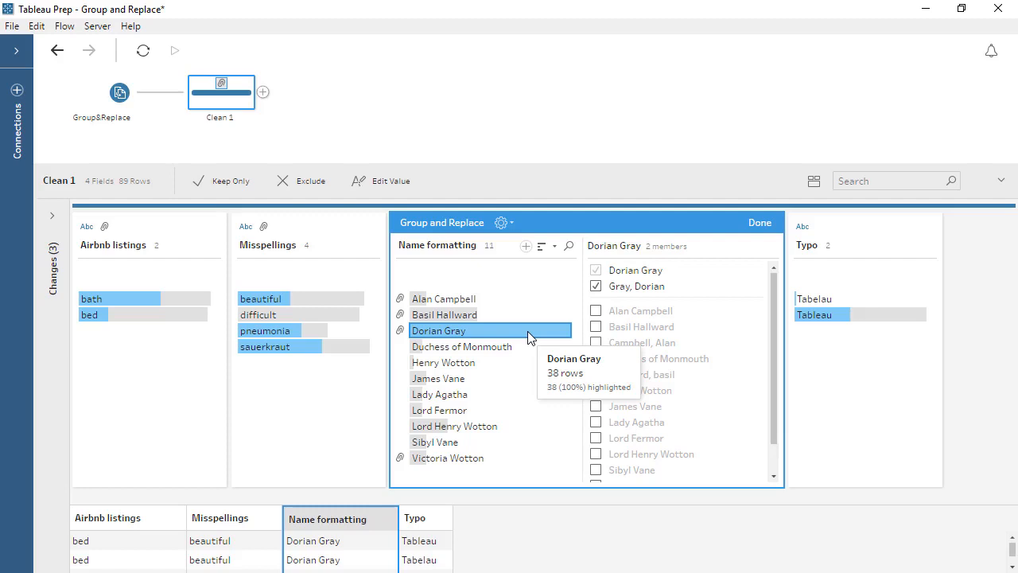
Add the untitled variant of a name to its matching Lord-titled value in Name formatting and finish the grouping
click(483, 428)
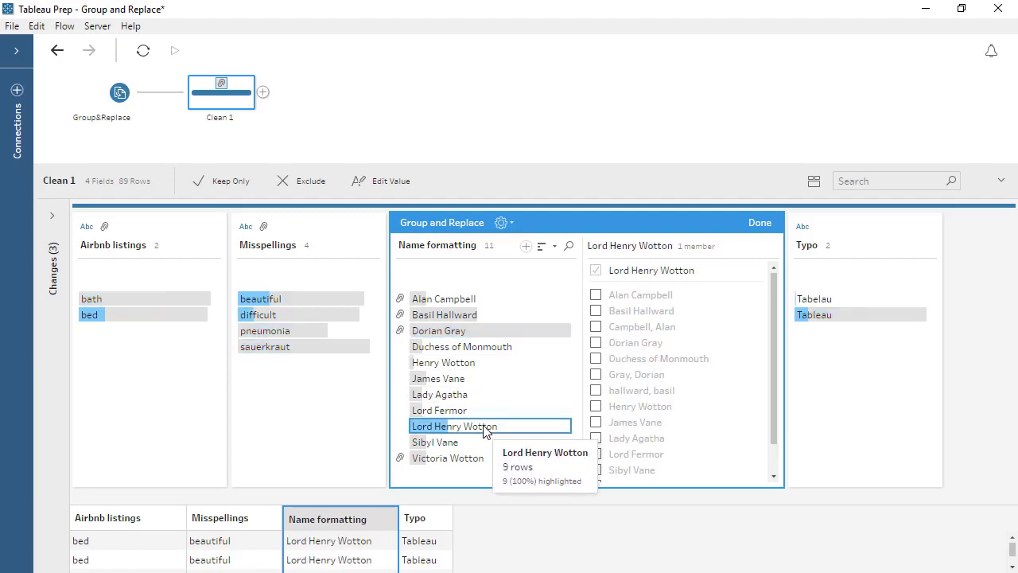
click(596, 406)
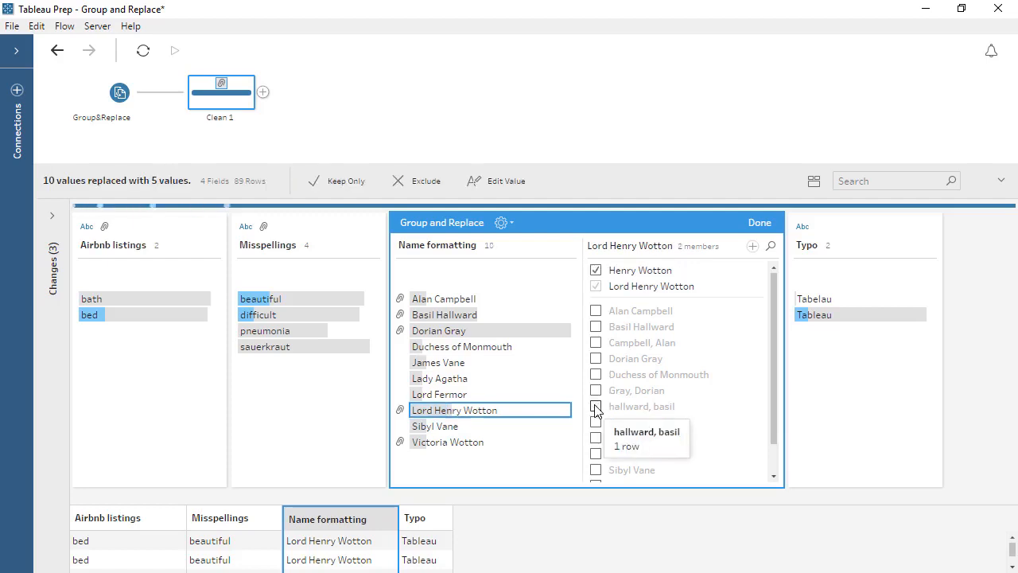
click(760, 223)
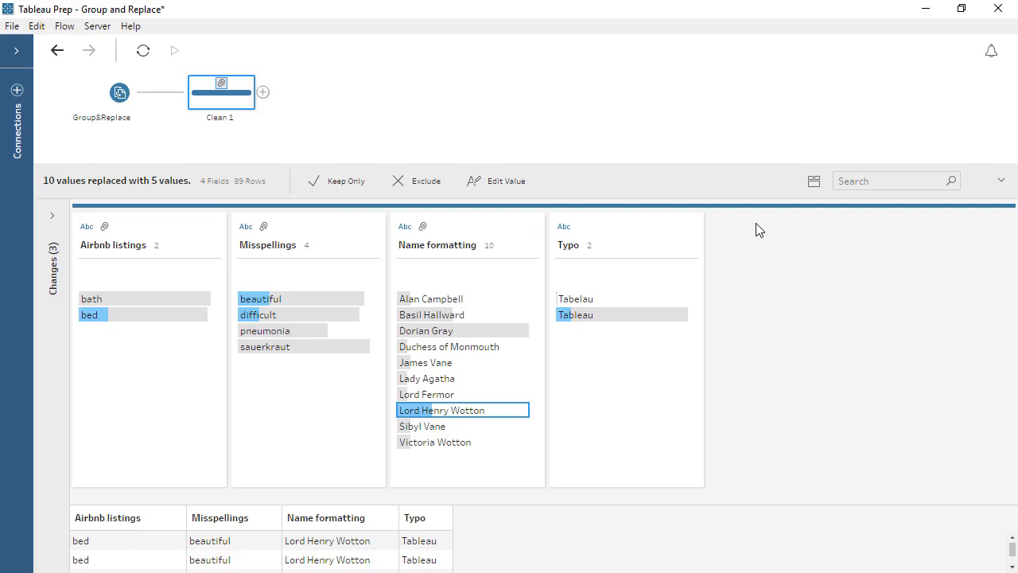
Correct the misspelled value Tabelau in the Typo field to Tableau
right_click(609, 305)
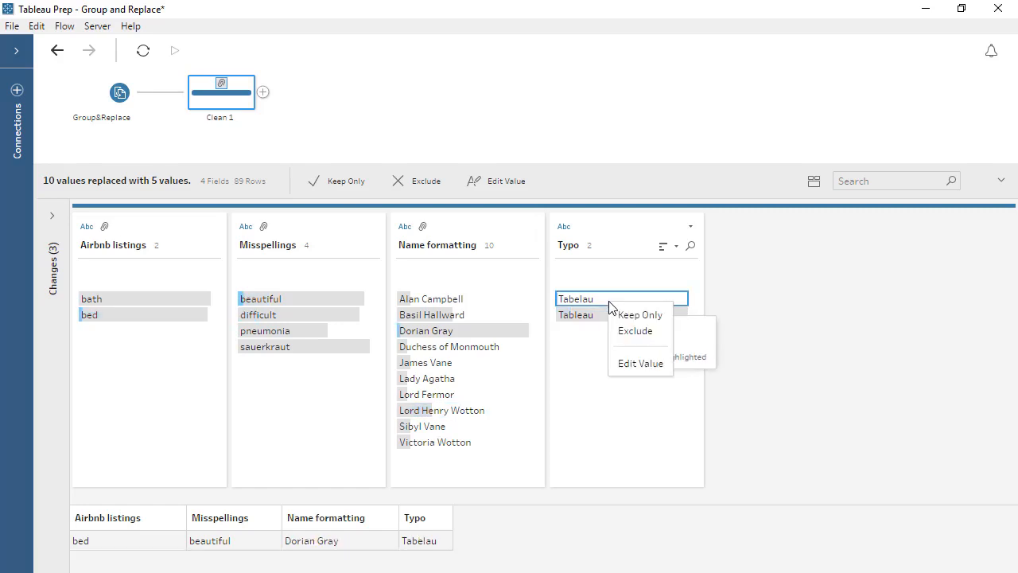
click(625, 363)
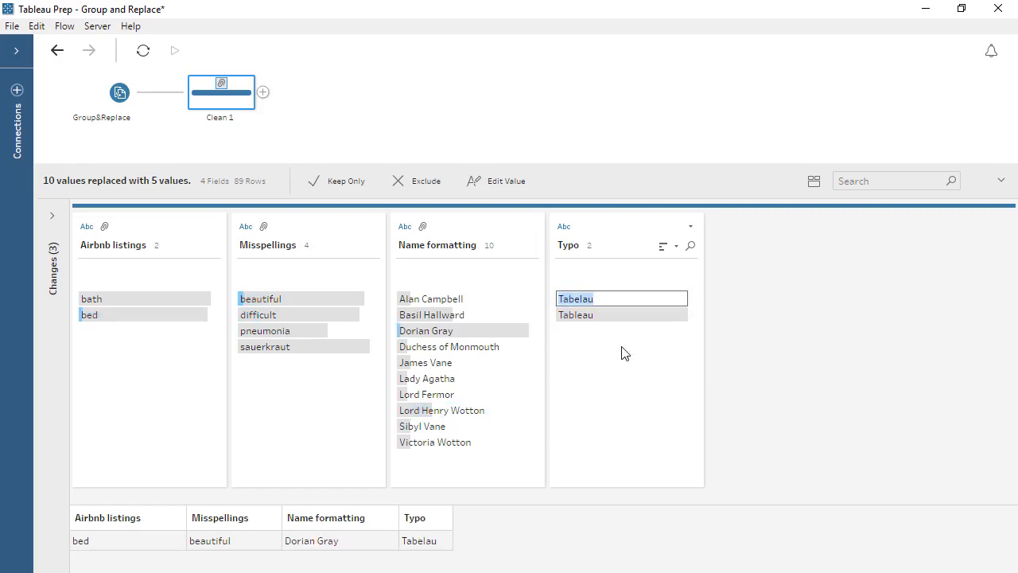
text(Tableau)
key(Return)
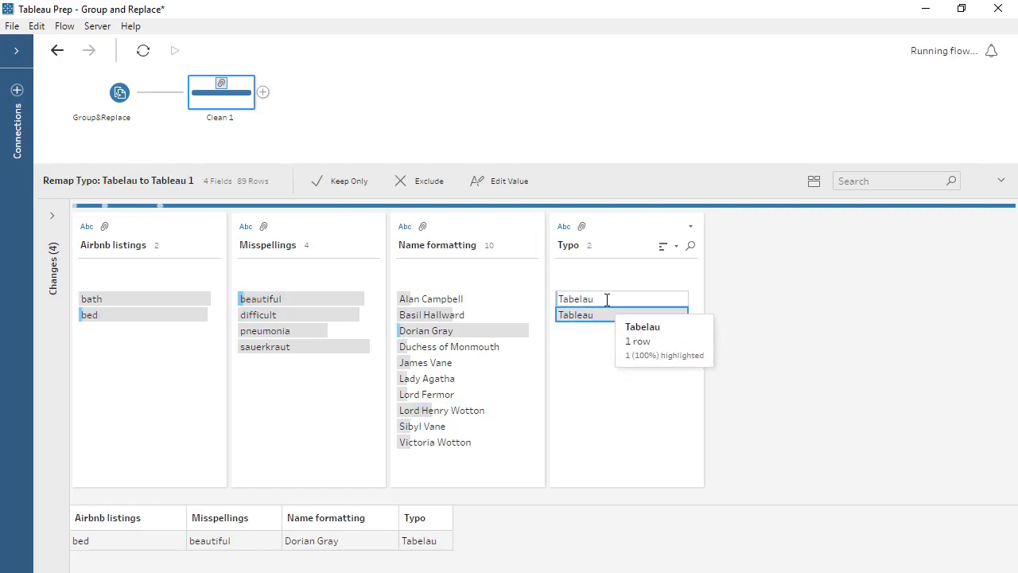